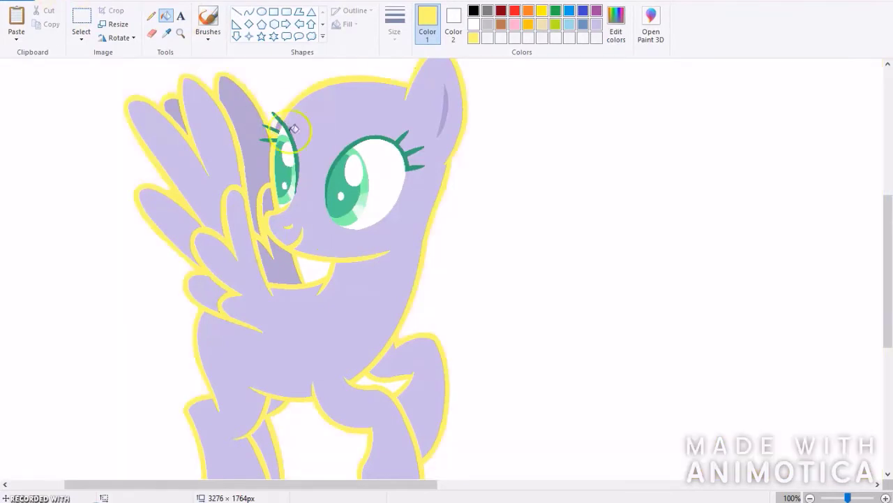
# Step: Fill the pony's body with the pale yellow skin colour sampled from the reference girl
pyautogui.click(885, 497)
pyautogui.click(885, 497)
pyautogui.scroll(5, 146, 303)
pyautogui.hscroll(-10, 254, 484)
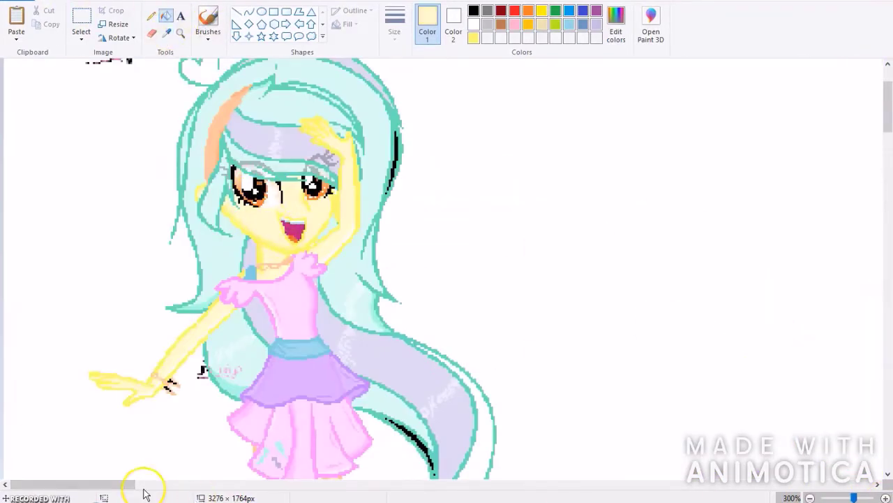
pyautogui.click(189, 484)
pyautogui.scroll(-10, 475, 345)
pyautogui.click(216, 373)
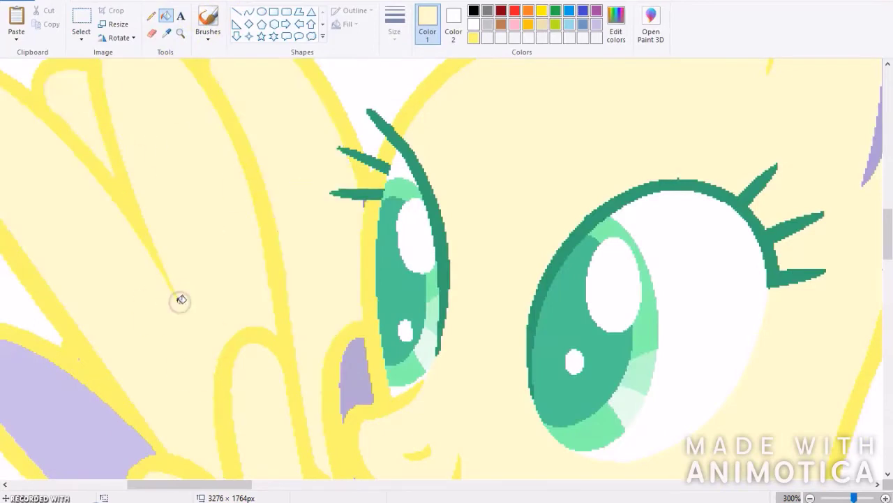
# Step: Fill the remaining purple wing feathers and leg areas with the same pale yellow
pyautogui.scroll(-10, 209, 349)
pyautogui.click(70, 119)
pyautogui.click(160, 335)
pyautogui.scroll(-5, 528, 311)
pyautogui.click(342, 391)
pyautogui.click(381, 258)
# Step: Fill the purple inner-ear mark with the bright yellow of the outlines
pyautogui.hscroll(5, 279, 369)
pyautogui.scroll(10, 346, 300)
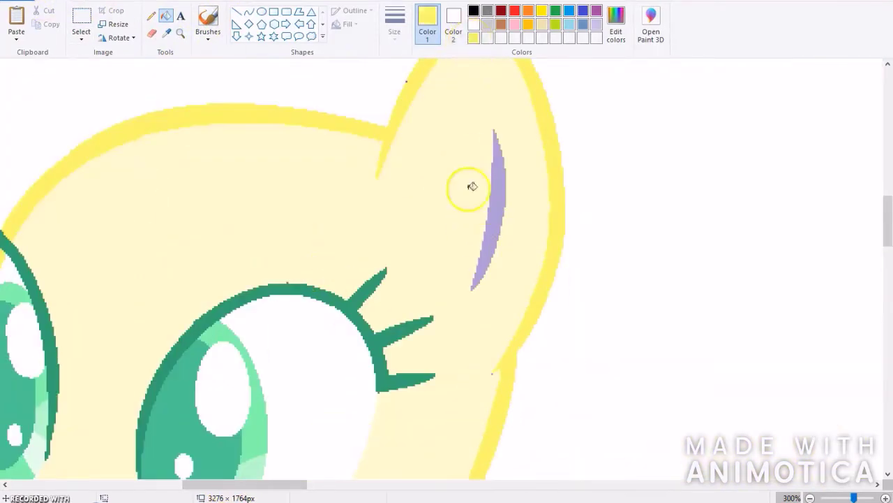
pyautogui.click(498, 202)
# Step: Touch up the stray leftover pixels along the wing, body and leg outlines with the Pencil in yellow
pyautogui.click(151, 16)
pyautogui.moveTo(297, 483); pyautogui.dragTo(233, 483)
pyautogui.scroll(-1, 422, 199)
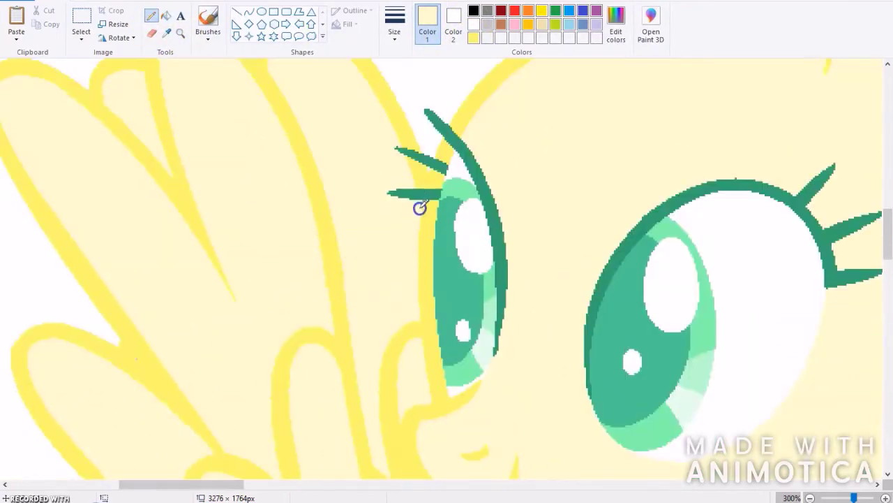
pyautogui.scroll(-3, 422, 199)
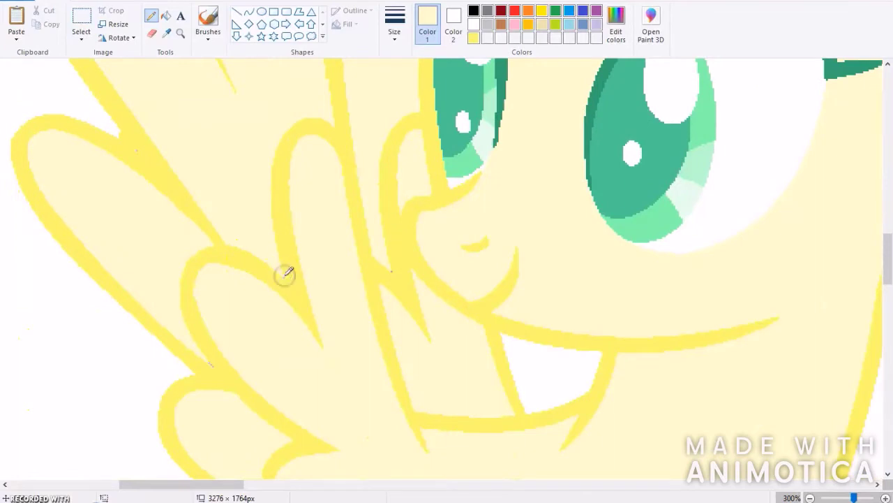
pyautogui.scroll(-3, 213, 358)
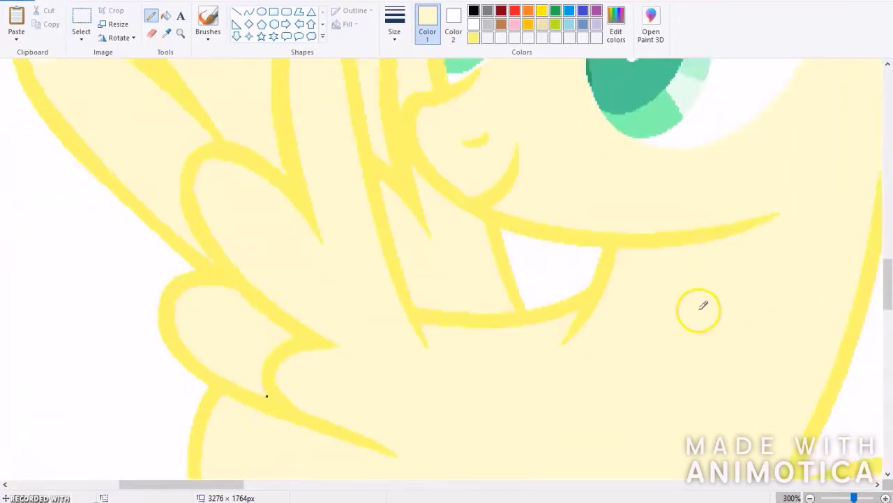
pyautogui.scroll(-10, 419, 292)
pyautogui.scroll(6, 356, 201)
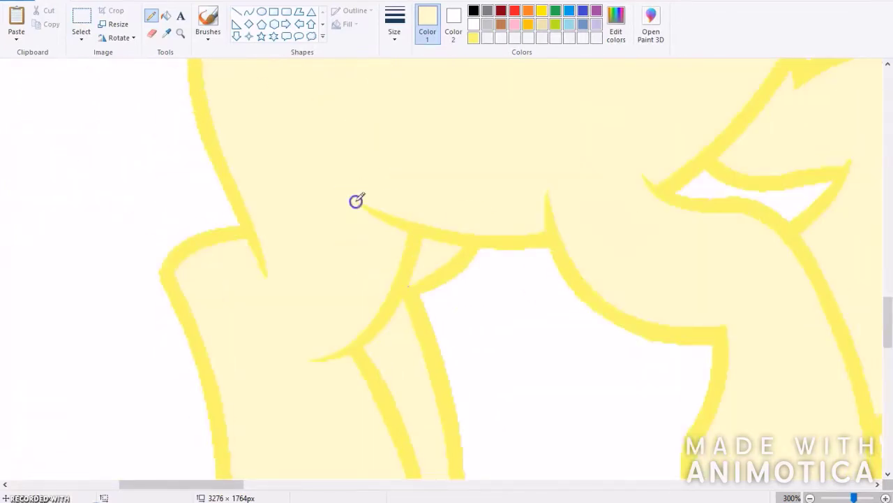
pyautogui.hscroll(6, 229, 461)
pyautogui.scroll(12, 397, 379)
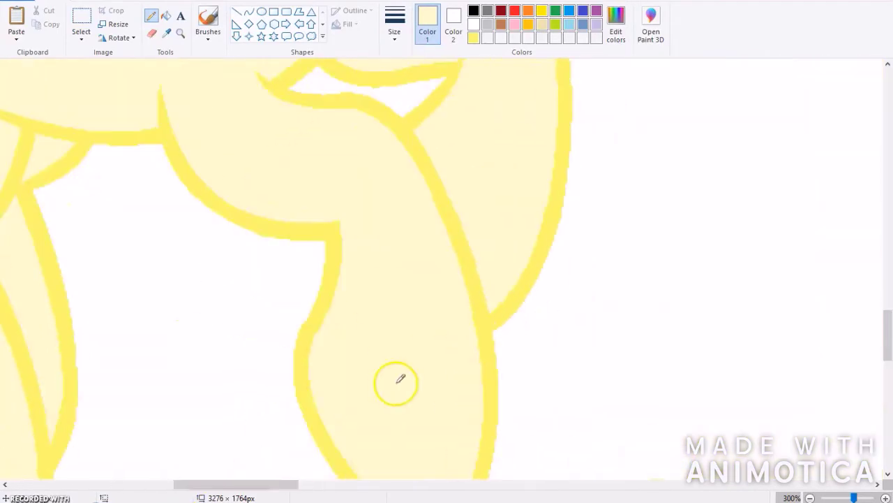
pyautogui.hscroll(-4, 213, 471)
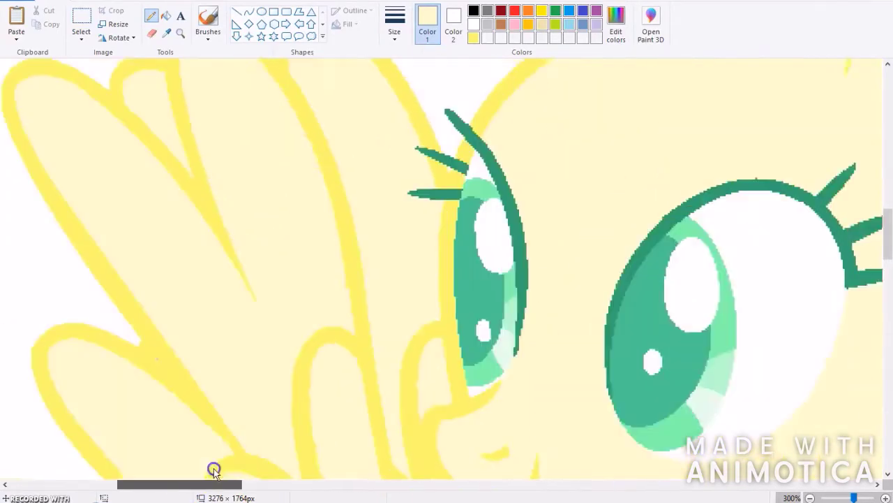
# Step: Fill the eyelashes, eyelid lines and dark inner irises of both eyes with black
pyautogui.hscroll(2, 214, 470)
pyautogui.click(474, 11)
pyautogui.click(166, 15)
pyautogui.click(175, 146)
pyautogui.click(131, 159)
pyautogui.click(125, 193)
pyautogui.click(464, 212)
pyautogui.click(324, 314)
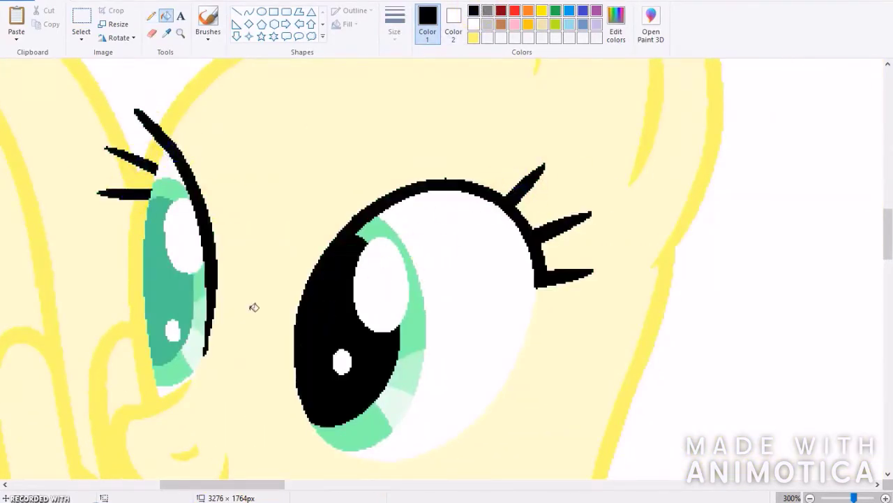
# Step: Fill the light green outer iris parts of both eyes with the orange sampled from the reference girl's eyes
pyautogui.moveTo(266, 481); pyautogui.dragTo(105, 481)
pyautogui.scroll(5, 119, 325)
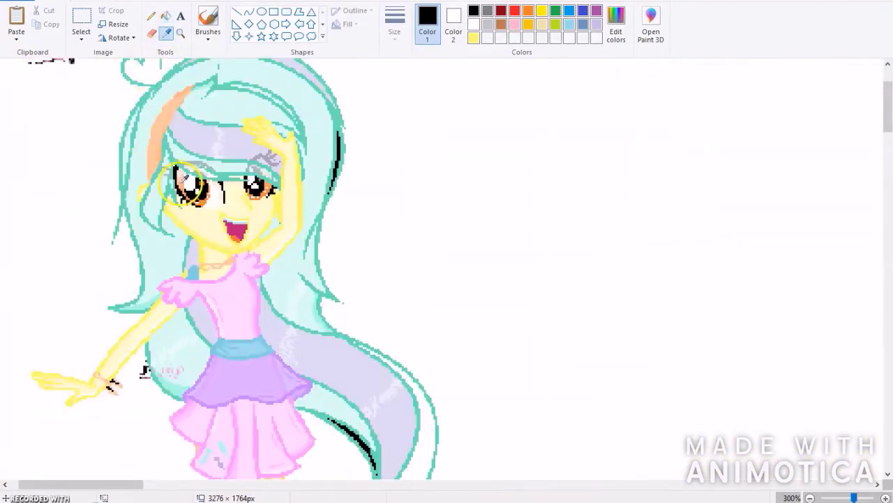
pyautogui.click(199, 198)
pyautogui.scroll(-15, 589, 277)
pyautogui.moveTo(140, 481); pyautogui.dragTo(275, 480)
pyautogui.click(206, 285)
pyautogui.click(175, 198)
pyautogui.click(180, 375)
pyautogui.click(359, 427)
pyautogui.click(423, 314)
# Step: Create a lighter orange custom colour and fill the upper pale green band of the iris with it
pyautogui.click(615, 25)
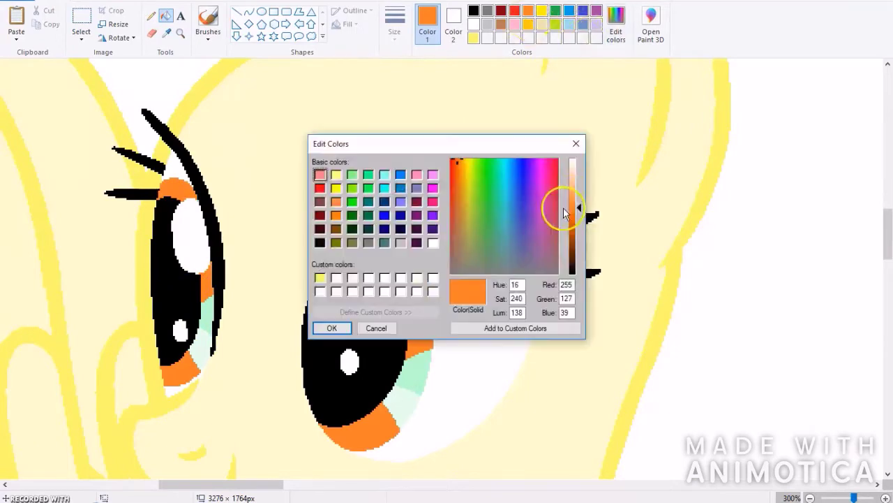
pyautogui.click(574, 196)
pyautogui.click(486, 328)
pyautogui.click(332, 328)
pyautogui.click(429, 362)
# Step: Create a very pale peach custom colour and fill the palest green band of the iris with it
pyautogui.click(615, 25)
pyautogui.click(573, 170)
pyautogui.click(486, 328)
pyautogui.click(332, 328)
pyautogui.click(399, 404)
# Step: Draw the fringe's lower edge as a thick curve from the ear across the eyes to the wing, in teal sampled from the girl's hair outline
pyautogui.click(810, 498)
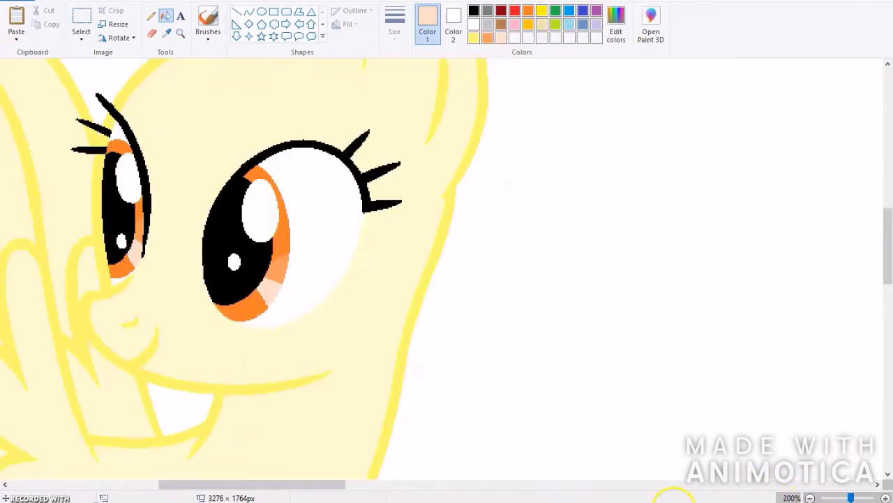
pyautogui.moveTo(272, 484); pyautogui.dragTo(84, 483)
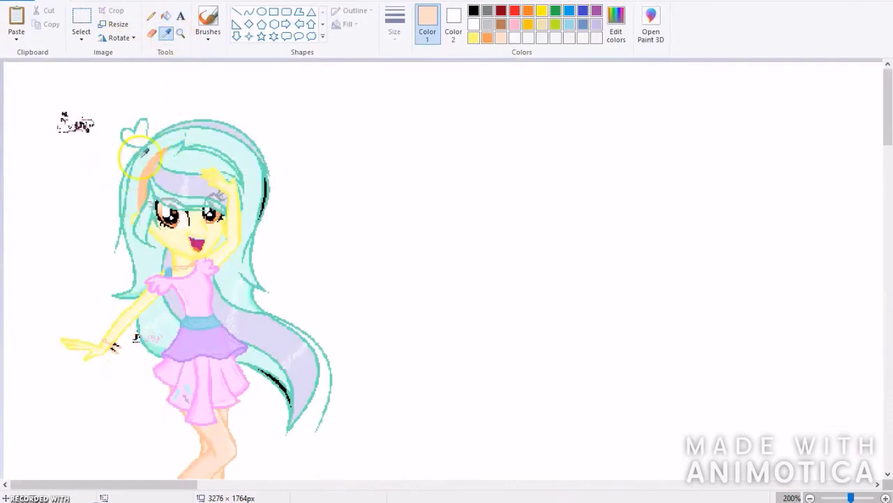
pyautogui.click(138, 153)
pyautogui.click(248, 12)
pyautogui.click(394, 25)
pyautogui.click(366, 136)
pyautogui.click(810, 497)
pyautogui.click(811, 498)
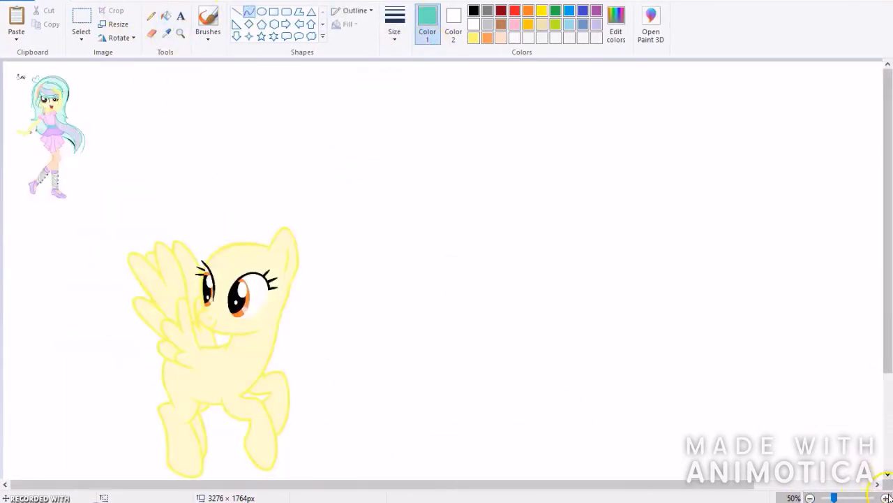
pyautogui.click(885, 497)
pyautogui.click(389, 31)
pyautogui.click(357, 164)
pyautogui.moveTo(536, 209)
pyautogui.mouseDown()
pyautogui.moveTo(359, 326)
pyautogui.moveTo(333, 330)
pyautogui.mouseUp()
pyautogui.moveTo(349, 307)
pyautogui.mouseDown()
pyautogui.moveTo(391, 255)
pyautogui.moveTo(373, 243)
pyautogui.mouseUp()
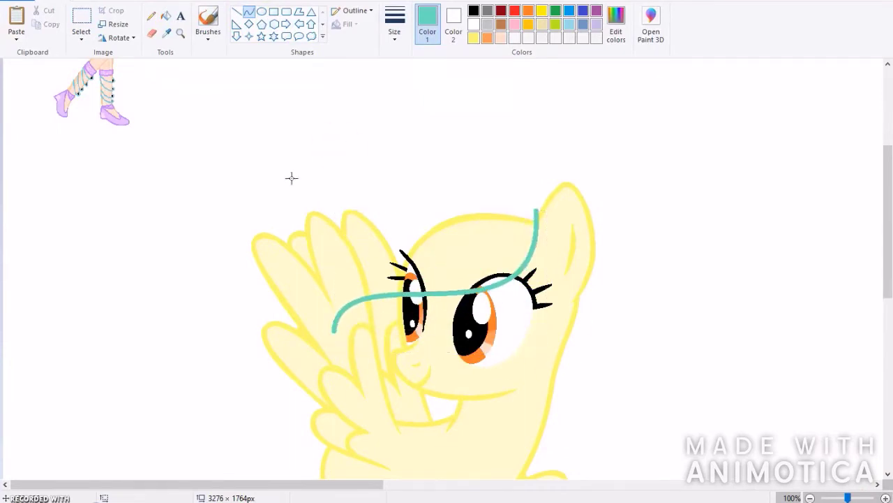
pyautogui.moveTo(332, 328)
pyautogui.mouseDown()
pyautogui.moveTo(387, 240)
pyautogui.moveTo(437, 244)
pyautogui.mouseUp()
pyautogui.click(312, 305)
pyautogui.click(339, 213)
pyautogui.hotkey('ctrl', 'z')
# Step: Draw a teal curve for the fringe's outer edge from its pointed tip up towards the forehead
pyautogui.moveTo(334, 332); pyautogui.dragTo(405, 218)
pyautogui.click(314, 197)
pyautogui.click(305, 225)
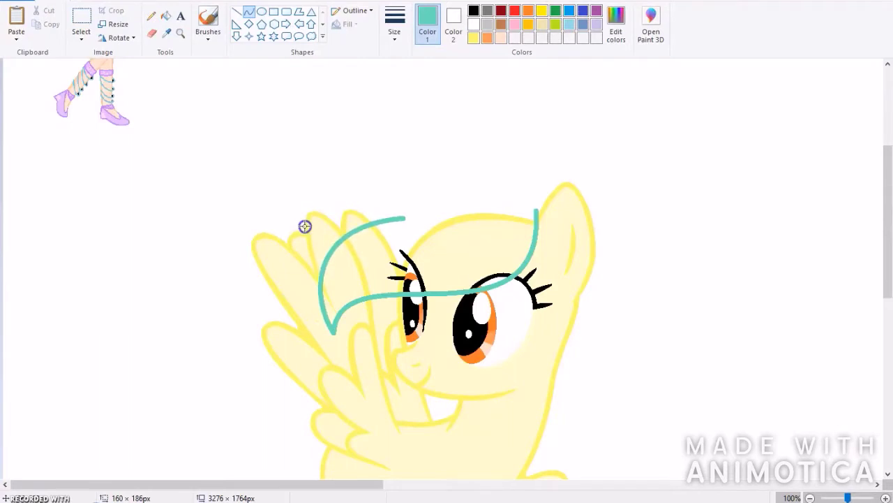
# Step: Draw the top of the fringe in teal curves with two pointed tufts, ending at the base of the ear
pyautogui.scroll(3, 305, 225)
pyautogui.moveTo(402, 321)
pyautogui.mouseDown()
pyautogui.moveTo(351, 313)
pyautogui.moveTo(319, 323)
pyautogui.moveTo(467, 280)
pyautogui.moveTo(403, 263)
pyautogui.moveTo(403, 253)
pyautogui.moveTo(534, 313)
pyautogui.mouseUp()
pyautogui.click(477, 283)
pyautogui.moveTo(489, 293); pyautogui.dragTo(459, 259)
pyautogui.scroll(3, 637, 221)
pyautogui.click(638, 221)
pyautogui.scroll(-3, 564, 289)
pyautogui.scroll(3, 624, 283)
pyautogui.scroll(-6, 551, 191)
pyautogui.moveTo(550, 190)
pyautogui.mouseDown()
pyautogui.moveTo(286, 361)
pyautogui.moveTo(566, 106)
pyautogui.moveTo(126, 100)
pyautogui.mouseUp()
pyautogui.press('Escape')
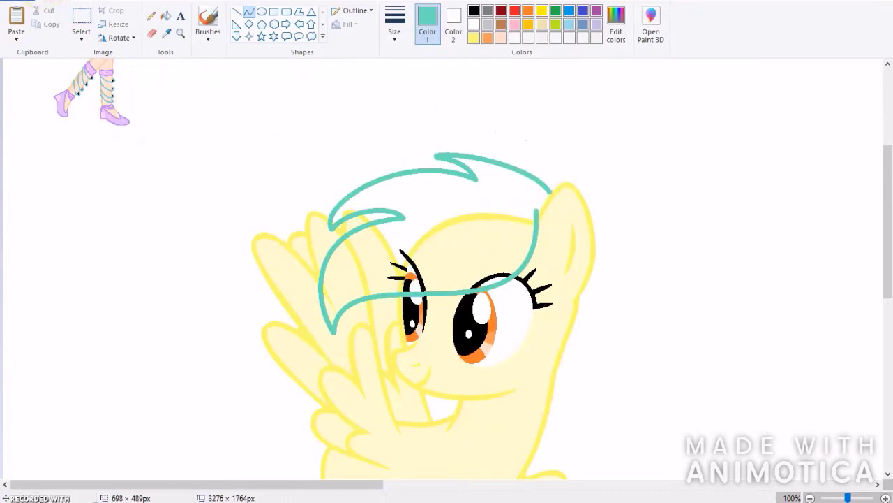
pyautogui.scroll(3, 445, 189)
pyautogui.scroll(-3, 612, 368)
pyautogui.moveTo(586, 296); pyautogui.dragTo(513, 353)
pyautogui.moveTo(550, 324); pyautogui.dragTo(535, 300)
pyautogui.click(518, 355)
pyautogui.press('Escape')
# Step: Draw a small teal lock of hair with a curled tip behind the neck, just below the ear
pyautogui.moveTo(582, 301); pyautogui.dragTo(551, 353)
pyautogui.click(572, 382)
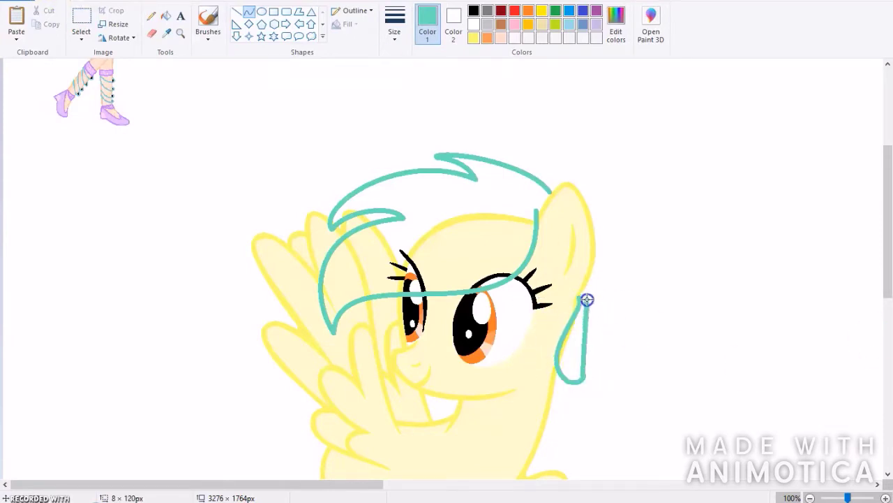
pyautogui.moveTo(583, 361); pyautogui.dragTo(606, 343)
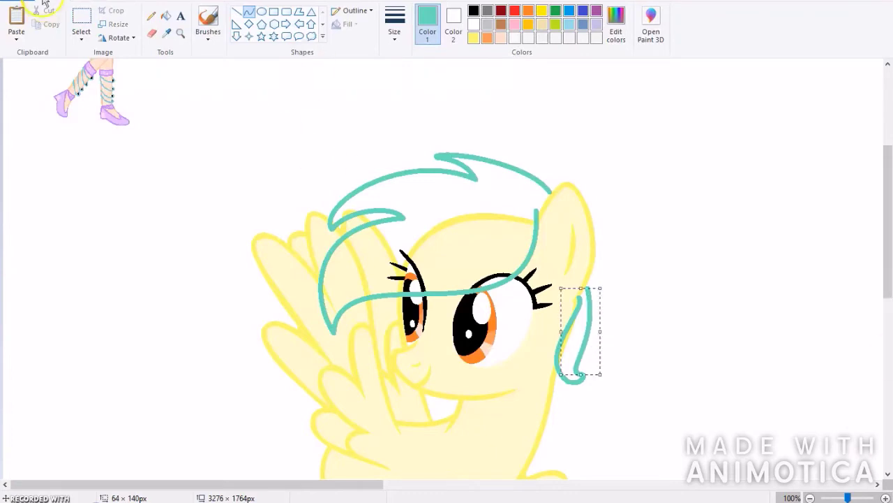
pyautogui.click(586, 374)
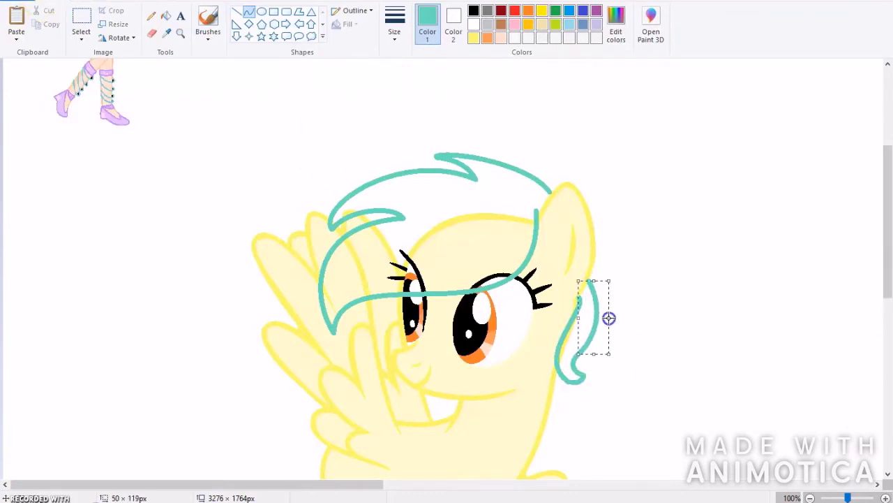
pyautogui.click(535, 229)
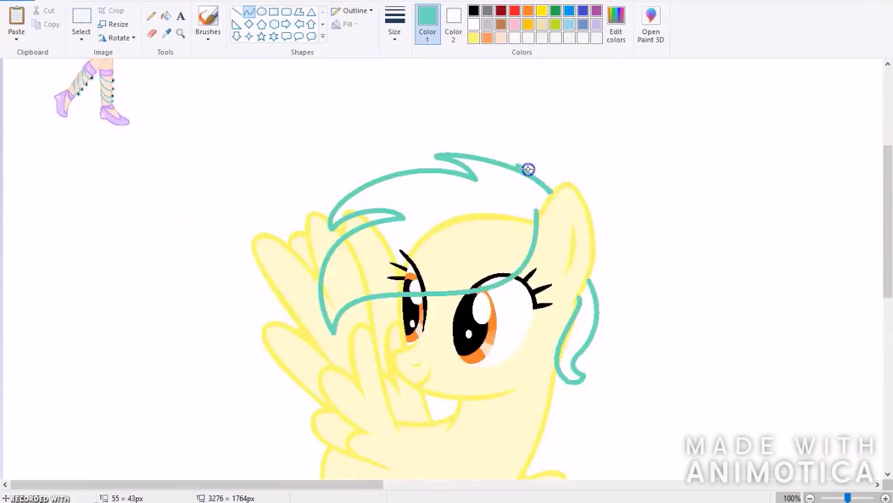
pyautogui.moveTo(529, 168)
pyautogui.mouseDown()
pyautogui.moveTo(379, 329)
pyautogui.moveTo(250, 110)
pyautogui.moveTo(260, 132)
pyautogui.mouseUp()
pyautogui.moveTo(553, 183)
pyautogui.mouseDown()
pyautogui.moveTo(289, 261)
pyautogui.moveTo(354, 428)
pyautogui.moveTo(161, 118)
pyautogui.mouseUp()
pyautogui.press('Escape')
pyautogui.click(403, 37)
pyautogui.click(166, 32)
pyautogui.click(318, 241)
pyautogui.moveTo(553, 189)
pyautogui.mouseDown()
pyautogui.moveTo(423, 122)
pyautogui.moveTo(357, 155)
pyautogui.mouseUp()
pyautogui.click(406, 94)
pyautogui.rightClick(470, 105)
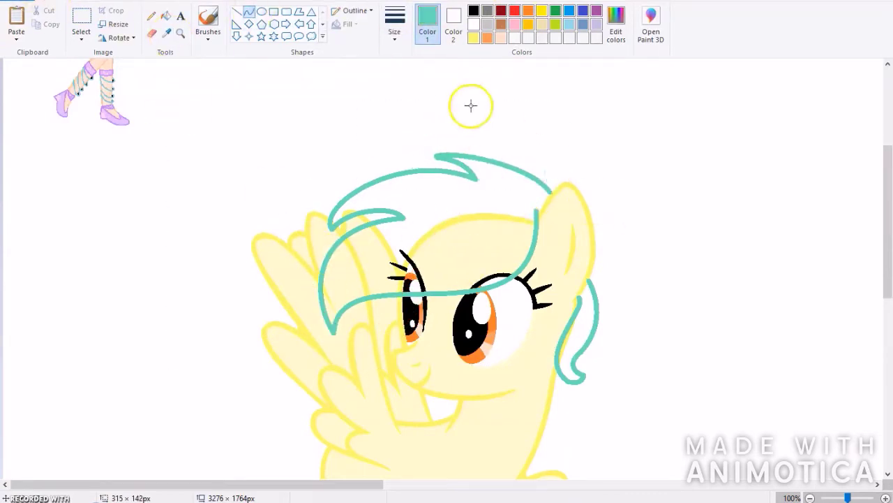
# Step: Try to draw the mane's outer teal curve from the ear over the top of the head and down past the wing
pyautogui.moveTo(548, 190); pyautogui.dragTo(377, 147)
pyautogui.moveTo(542, 168); pyautogui.dragTo(454, 105)
pyautogui.click(379, 148)
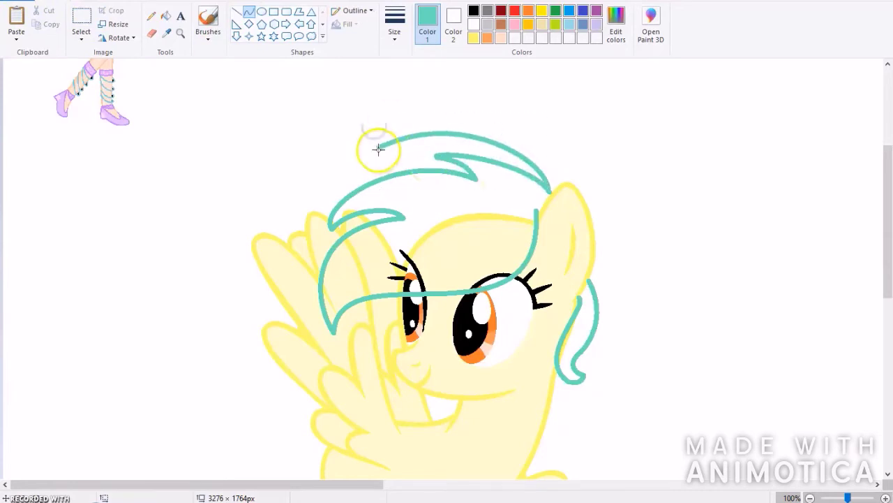
pyautogui.moveTo(404, 147)
pyautogui.mouseDown()
pyautogui.moveTo(327, 231)
pyautogui.moveTo(357, 338)
pyautogui.mouseUp()
pyautogui.moveTo(385, 171); pyautogui.dragTo(181, 291)
pyautogui.rightClick(19, 478)
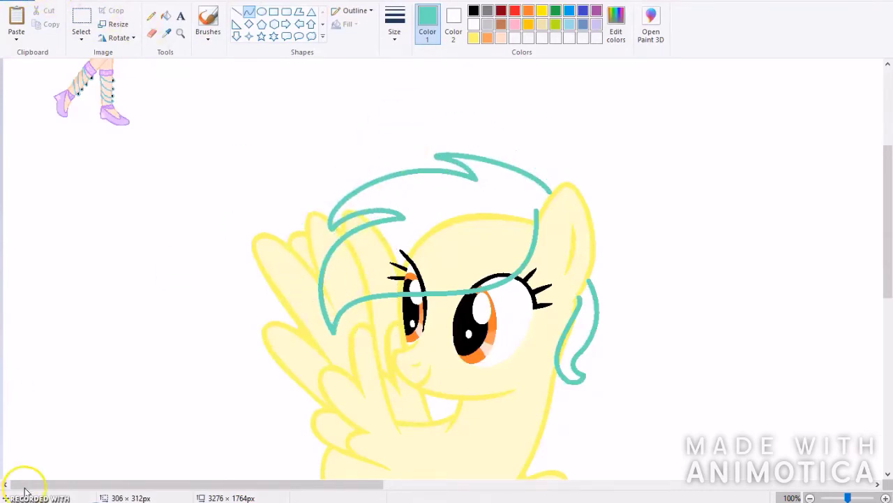
# Step: Draw the mane's outer teal curve over the head and a long strand running down across the raised wing
pyautogui.scroll(-3, 19, 478)
pyautogui.moveTo(300, 123); pyautogui.dragTo(370, 366)
pyautogui.moveTo(325, 259)
pyautogui.mouseDown()
pyautogui.moveTo(313, 249)
pyautogui.moveTo(363, 404)
pyautogui.mouseUp()
pyautogui.rightClick(383, 184)
pyautogui.scroll(3, 287, 249)
pyautogui.scroll(-3, 364, 217)
pyautogui.moveTo(304, 174)
pyautogui.mouseDown()
pyautogui.moveTo(349, 355)
pyautogui.moveTo(342, 375)
pyautogui.mouseUp()
pyautogui.hotkey('ctrl', 'z')
pyautogui.moveTo(325, 174)
pyautogui.mouseDown()
pyautogui.moveTo(299, 339)
pyautogui.moveTo(333, 327)
pyautogui.moveTo(351, 347)
pyautogui.mouseUp()
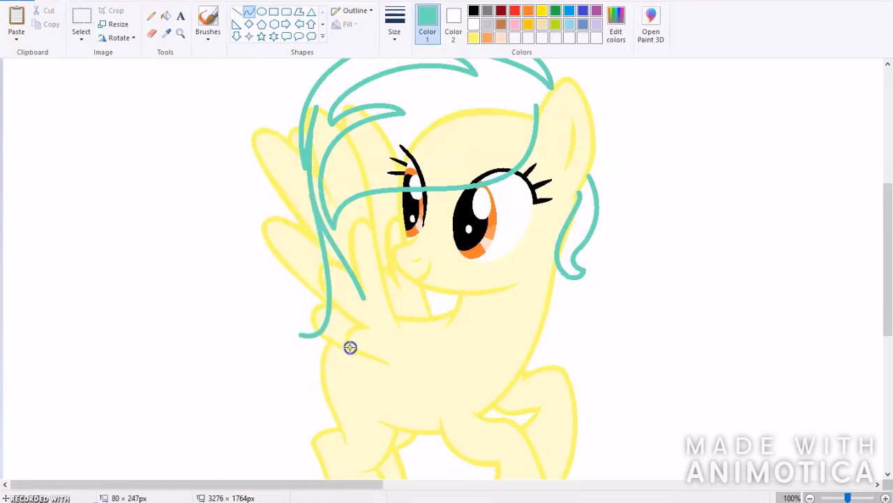
pyautogui.moveTo(303, 383); pyautogui.dragTo(414, 352)
pyautogui.moveTo(414, 353); pyautogui.dragTo(258, 458)
pyautogui.hotkey('ctrl', 'z')
pyautogui.click(282, 328)
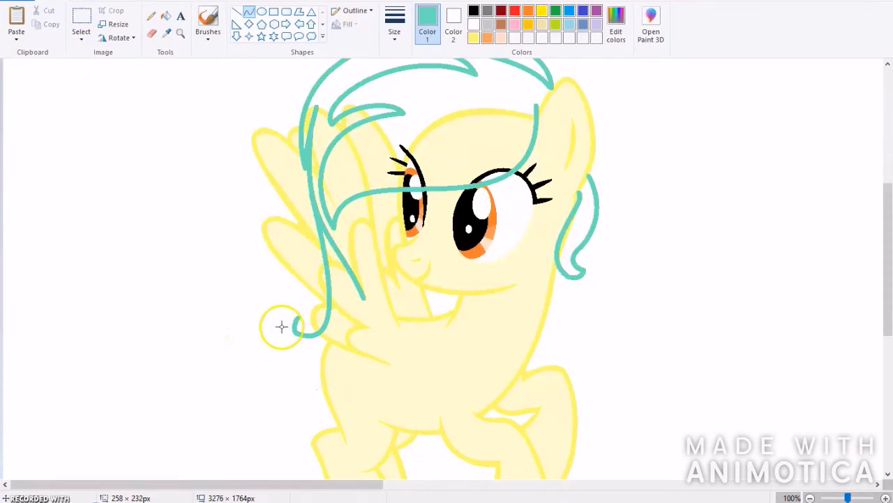
pyautogui.moveTo(355, 376); pyautogui.dragTo(269, 407)
pyautogui.hotkey('ctrl', 'z')
pyautogui.hotkey('ctrl', 'z')
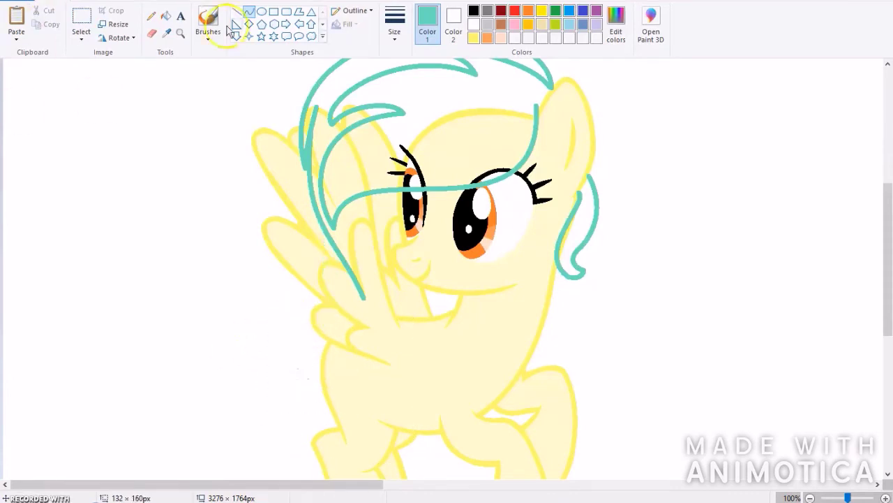
# Step: Try to draw a pointed lower lock of the mane in teal curves down over the wing and back
pyautogui.moveTo(323, 228)
pyautogui.mouseDown()
pyautogui.moveTo(327, 289)
pyautogui.moveTo(315, 384)
pyautogui.mouseUp()
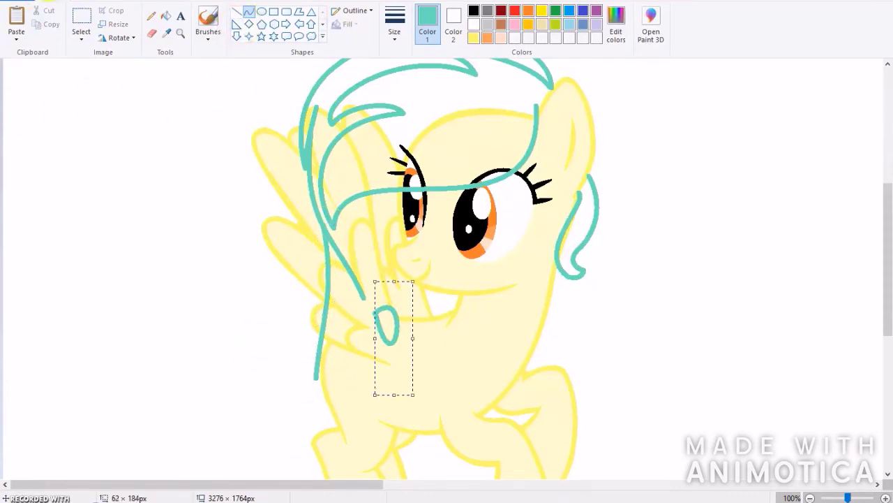
pyautogui.click(362, 329)
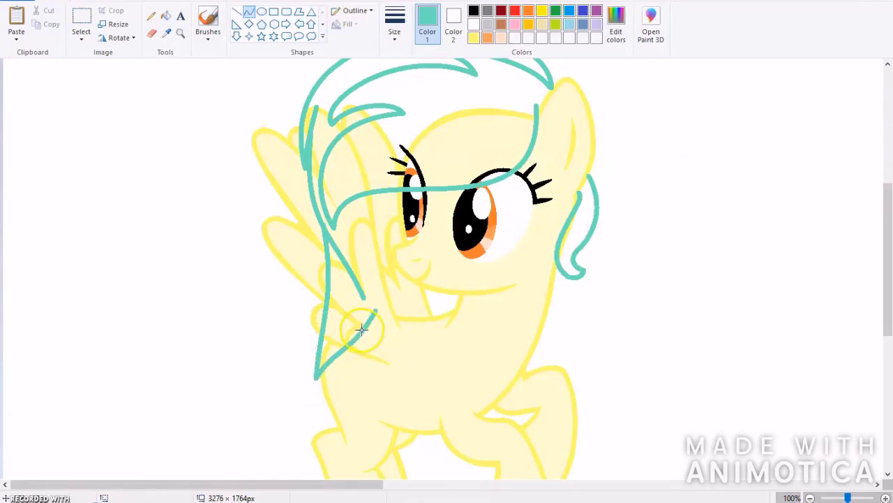
pyautogui.moveTo(337, 368)
pyautogui.mouseDown()
pyautogui.moveTo(429, 321)
pyautogui.moveTo(354, 374)
pyautogui.mouseUp()
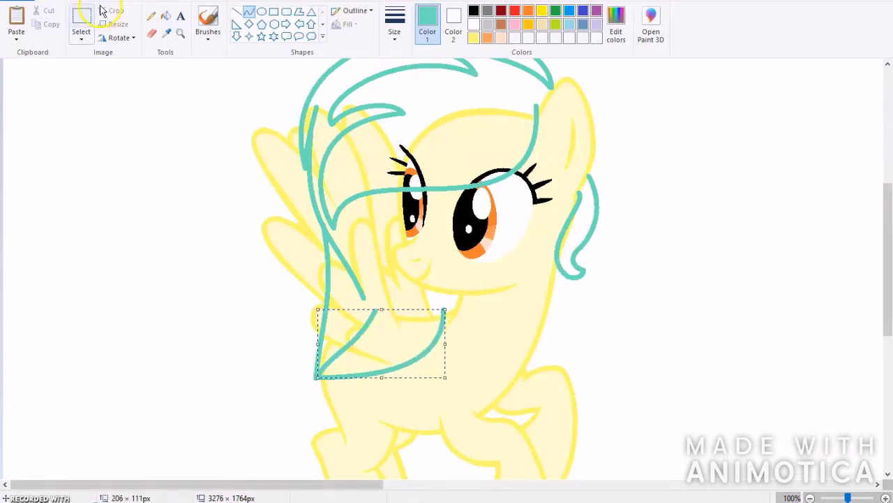
pyautogui.hotkey('ctrl', 'z')
pyautogui.moveTo(353, 356)
pyautogui.mouseDown()
pyautogui.moveTo(396, 362)
pyautogui.moveTo(439, 312)
pyautogui.mouseUp()
pyautogui.moveTo(408, 349); pyautogui.dragTo(379, 383)
pyautogui.moveTo(444, 317); pyautogui.dragTo(455, 367)
pyautogui.hotkey('ctrl', 'z')
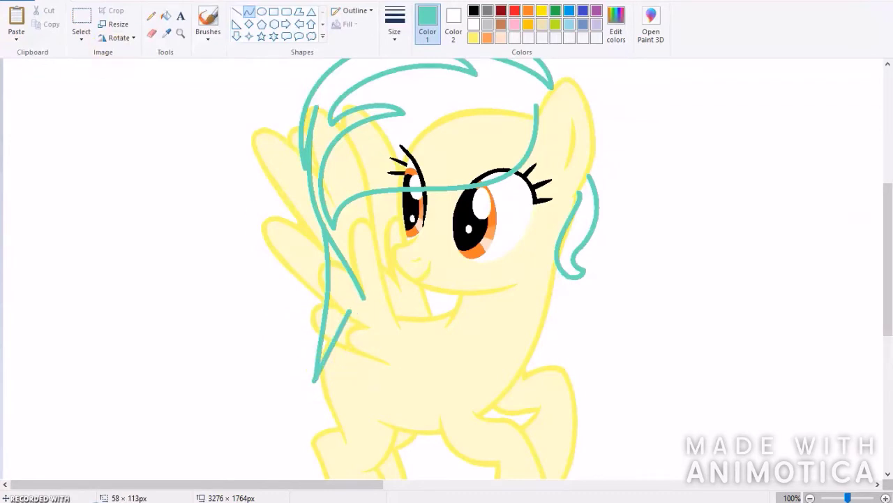
pyautogui.moveTo(322, 379); pyautogui.dragTo(391, 310)
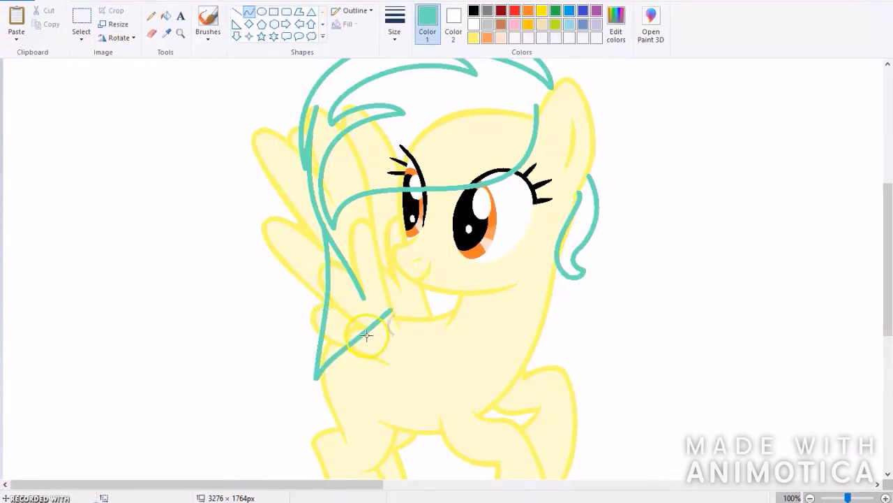
pyautogui.moveTo(346, 357); pyautogui.dragTo(447, 341)
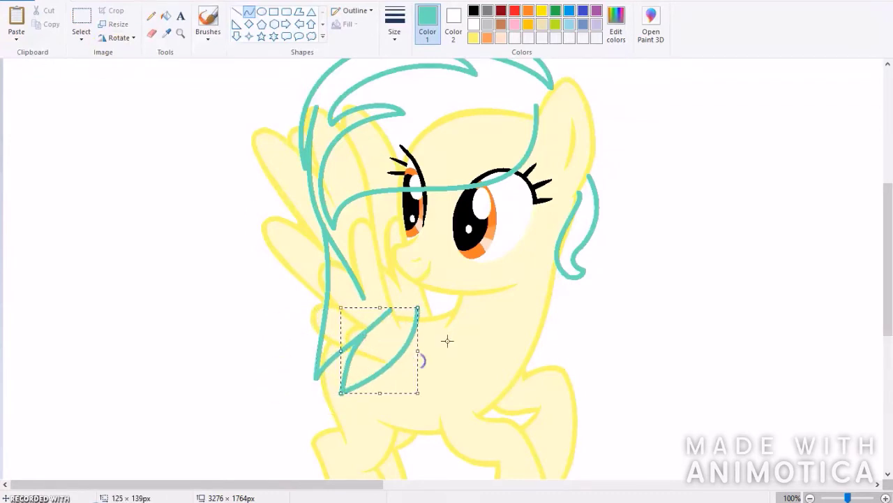
pyautogui.hotkey('ctrl', 'z')
pyautogui.hotkey('ctrl', 'z')
# Step: Draw the mane's lower edge in teal curves from the strand beside the wing through two pointed tips to the neck
pyautogui.moveTo(322, 231)
pyautogui.mouseDown()
pyautogui.moveTo(342, 341)
pyautogui.moveTo(397, 303)
pyautogui.moveTo(399, 347)
pyautogui.moveTo(400, 315)
pyautogui.mouseUp()
pyautogui.click(324, 340)
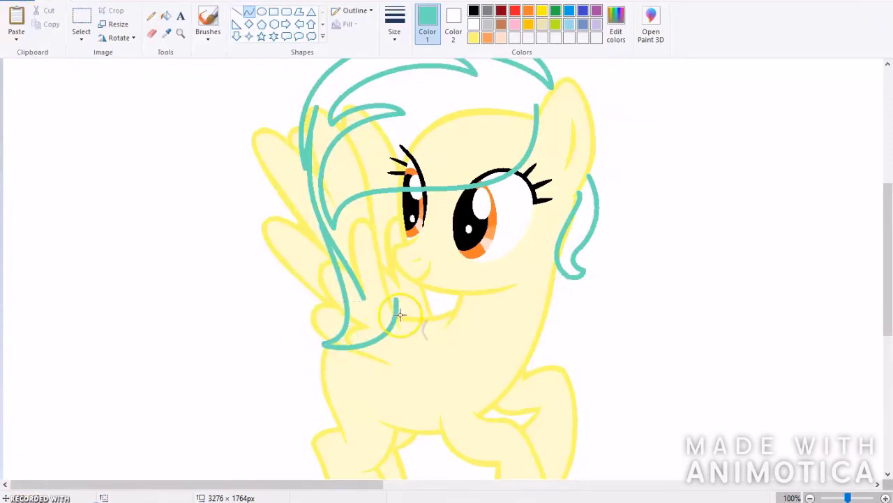
pyautogui.moveTo(392, 354); pyautogui.dragTo(424, 317)
pyautogui.moveTo(391, 353); pyautogui.dragTo(455, 302)
pyautogui.moveTo(426, 328); pyautogui.dragTo(454, 328)
pyautogui.scroll(-2, 369, 279)
pyautogui.scroll(2, 355, 368)
pyautogui.scroll(-2, 358, 369)
pyautogui.scroll(2, 357, 368)
# Step: Try to draw the tail's upper outline as a teal curve from the rump out behind the pony
pyautogui.moveTo(311, 318)
pyautogui.mouseDown()
pyautogui.moveTo(219, 451)
pyautogui.moveTo(178, 454)
pyautogui.mouseUp()
pyautogui.moveTo(239, 350); pyautogui.dragTo(199, 331)
pyautogui.hotkey('ctrl', 'z')
pyautogui.moveTo(312, 309)
pyautogui.mouseDown()
pyautogui.moveTo(179, 399)
pyautogui.moveTo(196, 452)
pyautogui.mouseUp()
pyautogui.click(258, 294)
pyautogui.moveTo(258, 294); pyautogui.dragTo(127, 250)
pyautogui.hotkey('ctrl', 'z')
# Step: Draw the tail's outline in teal curves, arching from the rump to a long lower tip and back up to the body
pyautogui.moveTo(309, 309); pyautogui.dragTo(195, 430)
pyautogui.moveTo(300, 286)
pyautogui.mouseDown()
pyautogui.moveTo(156, 279)
pyautogui.moveTo(216, 309)
pyautogui.mouseUp()
pyautogui.scroll(-3, 165, 300)
pyautogui.click(275, 245)
pyautogui.moveTo(179, 342)
pyautogui.mouseDown()
pyautogui.moveTo(198, 273)
pyautogui.moveTo(297, 198)
pyautogui.mouseUp()
pyautogui.moveTo(298, 197); pyautogui.dragTo(186, 280)
pyautogui.scroll(2, 321, 280)
pyautogui.moveTo(295, 319)
pyautogui.mouseDown()
pyautogui.moveTo(300, 363)
pyautogui.moveTo(323, 238)
pyautogui.moveTo(311, 283)
pyautogui.moveTo(307, 231)
pyautogui.mouseUp()
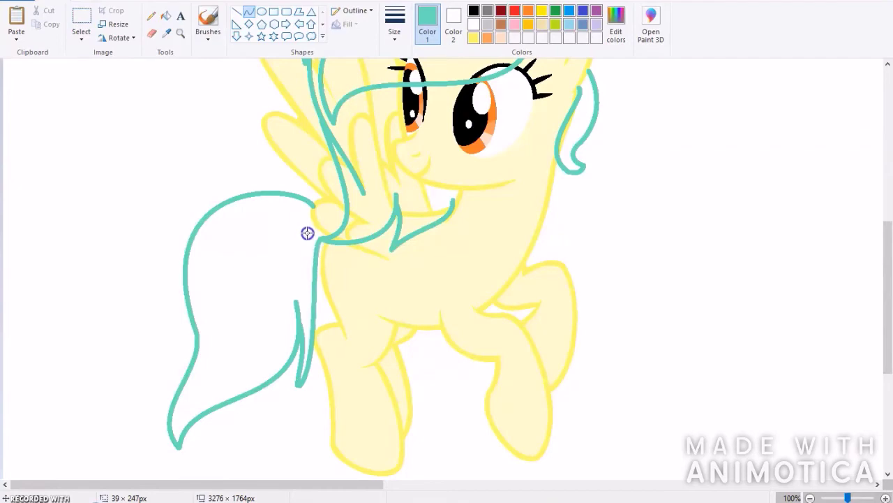
# Step: Fill the outlined mane, neck lock and tail with light teal
pyautogui.scroll(8, 401, 255)
pyautogui.click(166, 15)
pyautogui.scroll(-4, 355, 224)
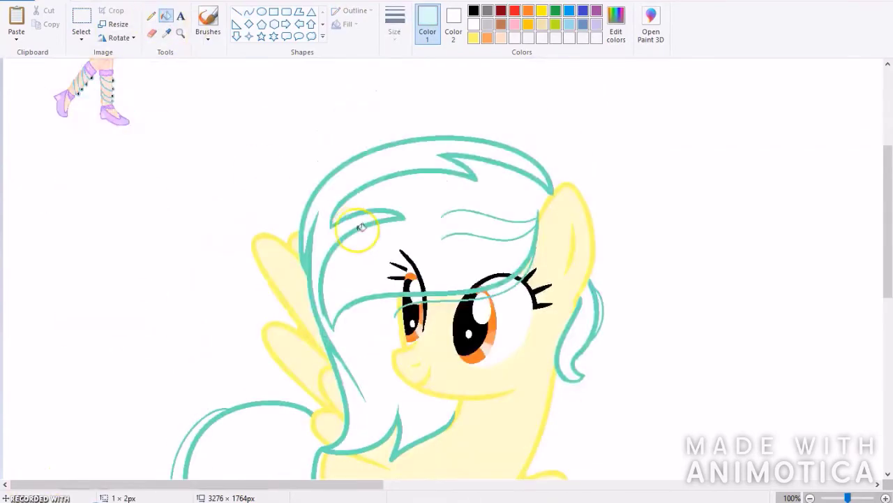
pyautogui.click(384, 235)
pyautogui.scroll(-3, 552, 126)
# Step: Sample the reference girl's lavender hair colour and try to draw a lavender curve across the fringe
pyautogui.scroll(5, 189, 154)
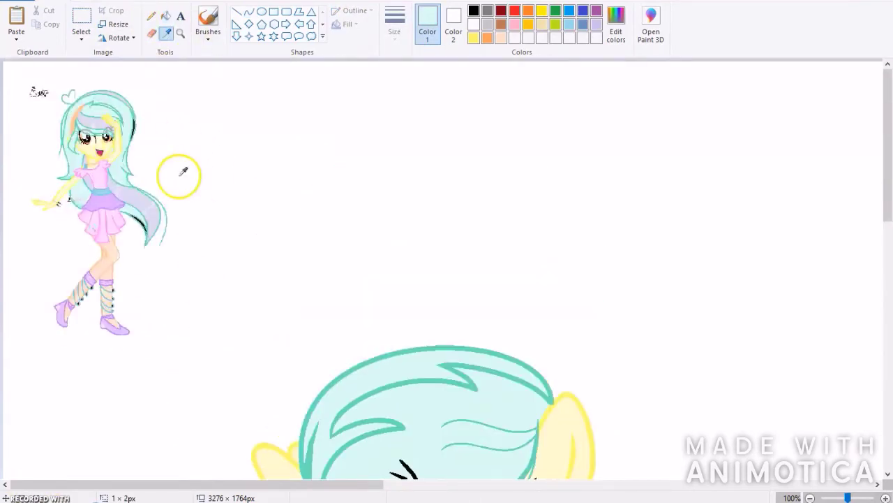
pyautogui.click(249, 11)
pyautogui.scroll(-5, 440, 100)
pyautogui.scroll(2, 534, 246)
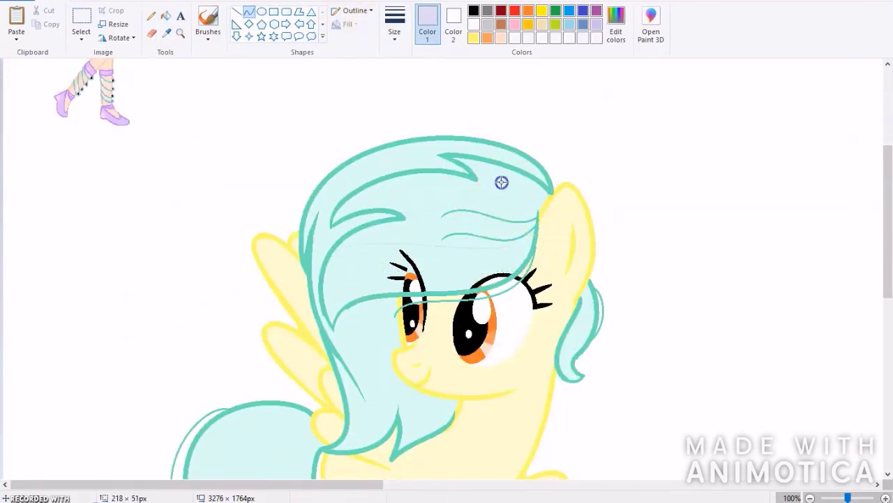
# Step: Brush translucent light teal over the far eye and fill its hair-covered lashes and pupil with the resulting muted grey
pyautogui.doubleClick(885, 497)
pyautogui.moveTo(91, 483); pyautogui.dragTo(244, 483)
pyautogui.scroll(-5, 287, 335)
pyautogui.click(208, 39)
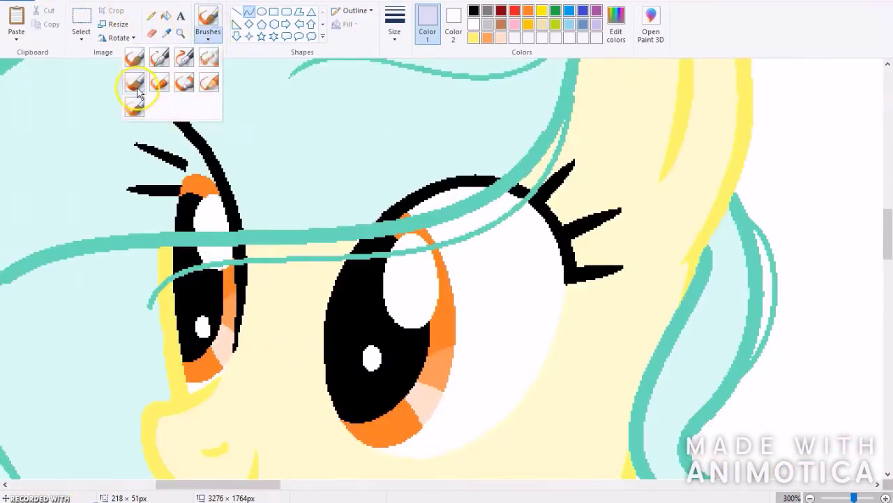
pyautogui.moveTo(139, 147); pyautogui.dragTo(171, 152)
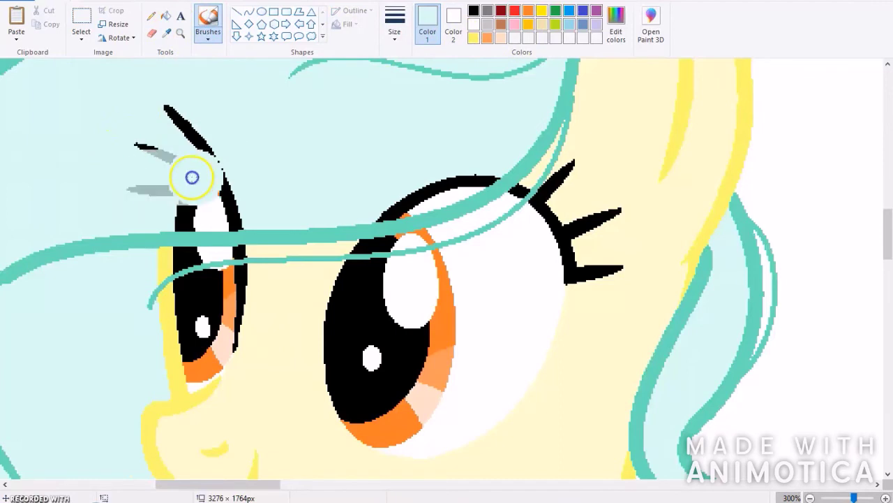
pyautogui.click(190, 210)
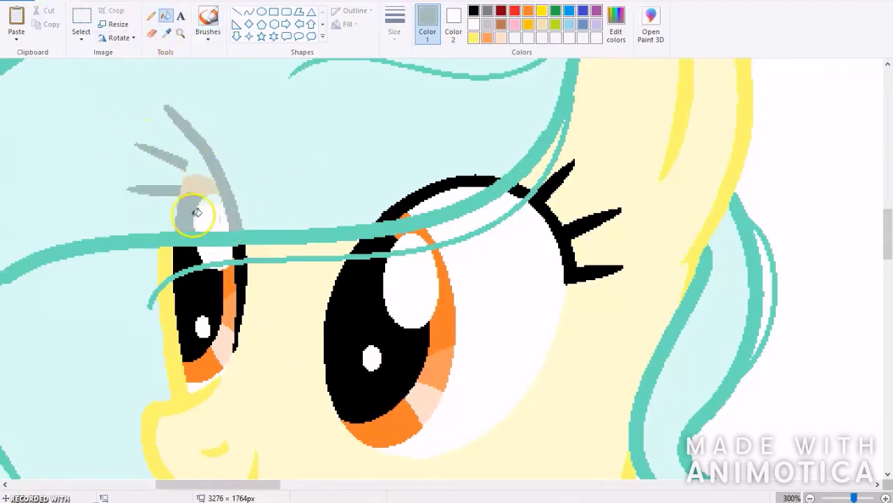
# Step: Recolour the hair-covered part of the near eye with muted grey and beige, and tint both eyes' covered whites pale teal
pyautogui.click(389, 197)
pyautogui.click(162, 34)
pyautogui.click(196, 187)
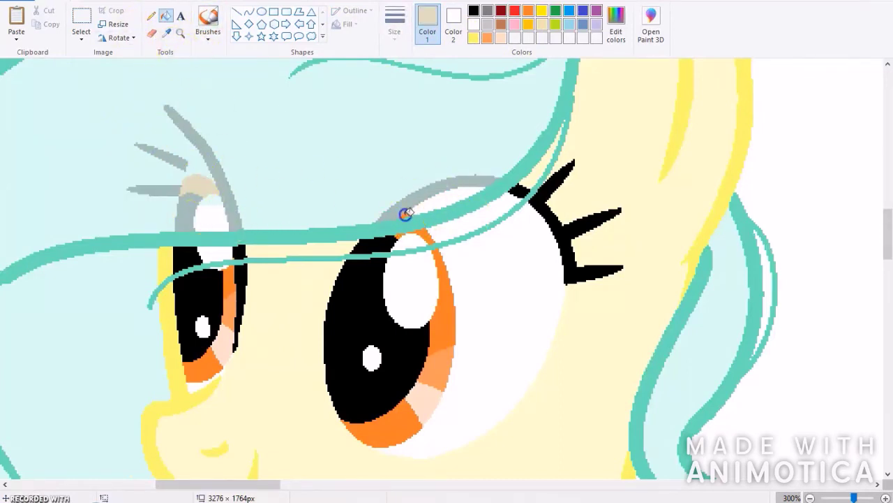
pyautogui.click(213, 194)
pyautogui.click(210, 213)
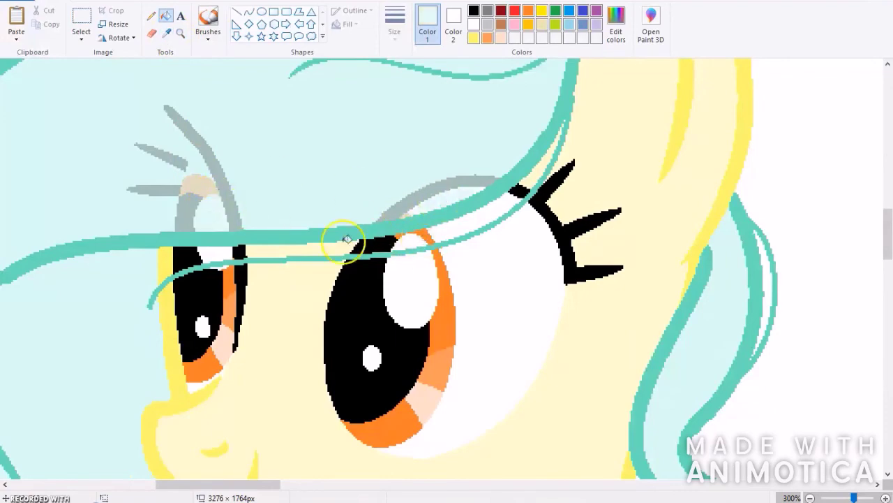
# Step: Sample lavender from the reference girl's hair and draw two thin lavender curves bounding a streak across the fringe
pyautogui.scroll(5, 419, 167)
pyautogui.hscroll(-10, 147, 259)
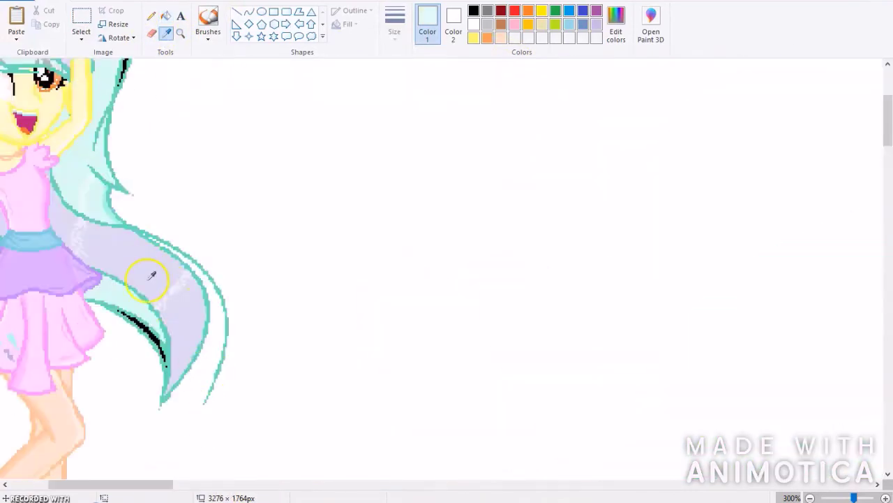
pyautogui.hscroll(10, 385, 415)
pyautogui.scroll(-3, 240, 160)
pyautogui.click(248, 11)
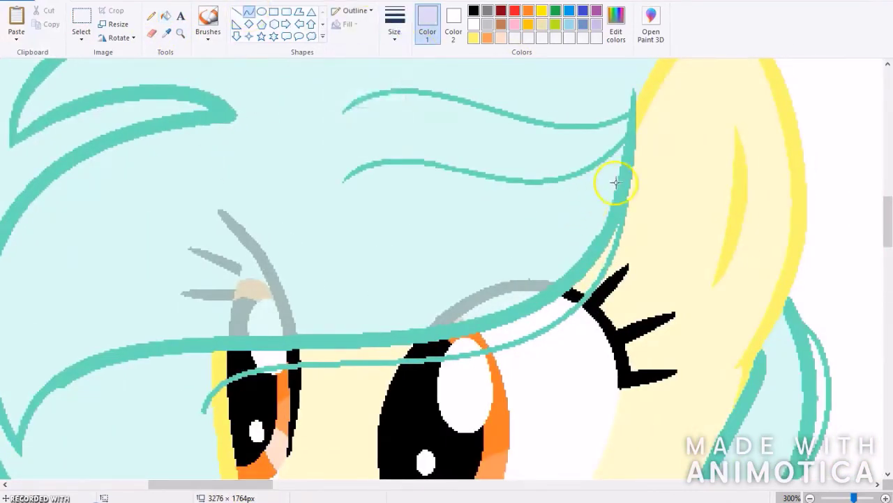
pyautogui.moveTo(126, 171); pyautogui.dragTo(457, 172)
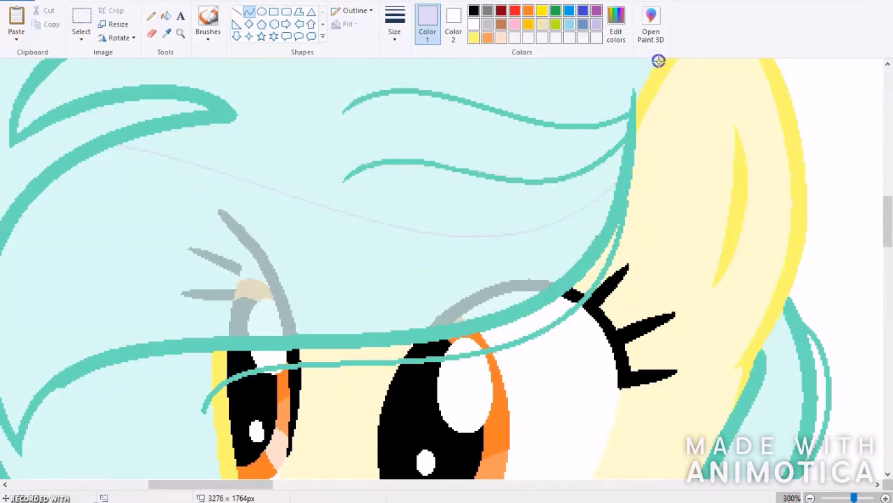
pyautogui.scroll(3, 658, 60)
pyautogui.moveTo(629, 200); pyautogui.dragTo(223, 199)
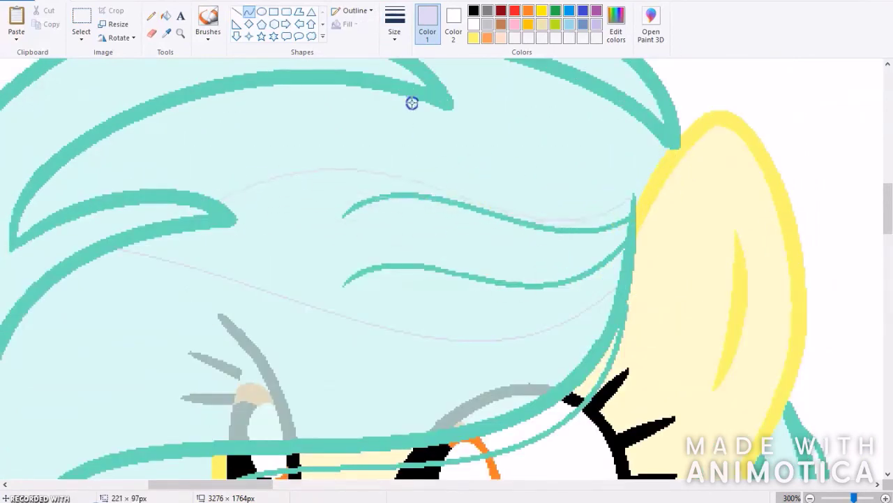
# Step: Fill the fringe streak between the two curves with lavender and touch up its end beside the ear
pyautogui.click(165, 15)
pyautogui.click(273, 224)
pyautogui.click(624, 245)
pyautogui.hotkey('ctrl', 'z')
pyautogui.click(151, 16)
pyautogui.click(626, 243)
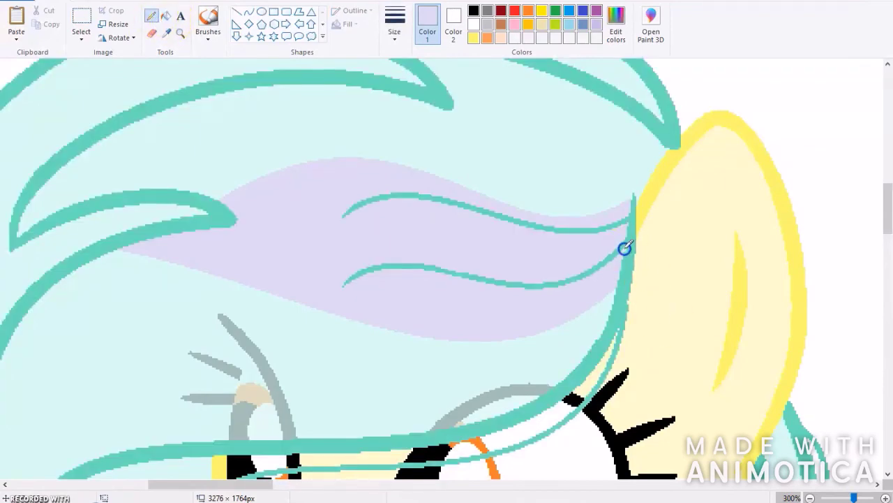
pyautogui.scroll(-6, 398, 249)
pyautogui.scroll(6, 399, 249)
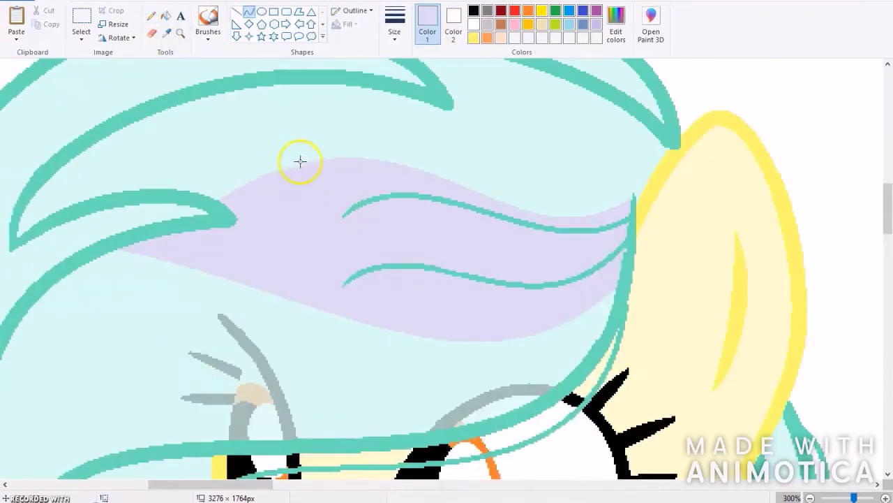
# Step: Extend the lavender streak's upper edge over the pointed inner lock with smooth curves and fill the added area
pyautogui.click(166, 15)
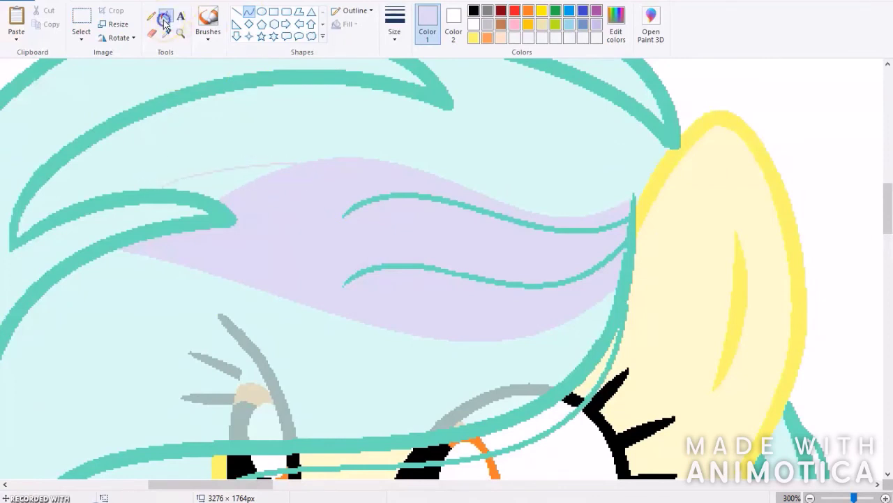
pyautogui.click(231, 179)
pyautogui.click(410, 226)
pyautogui.click(247, 14)
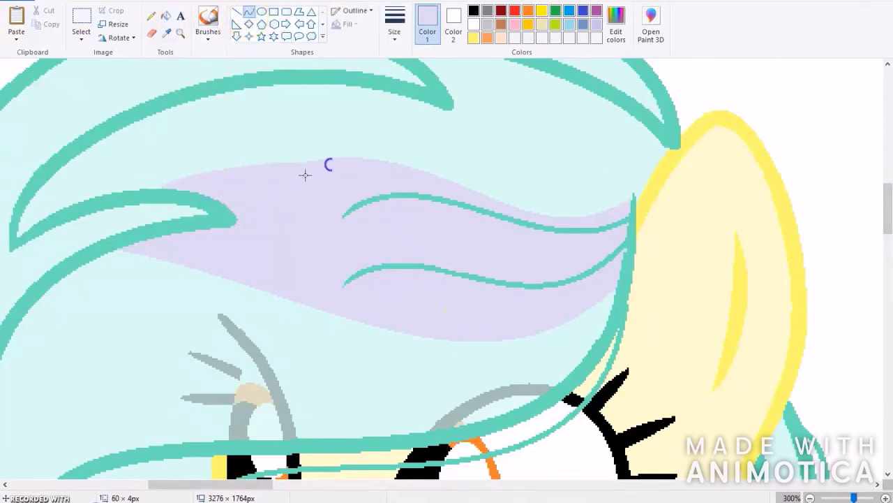
pyautogui.click(165, 18)
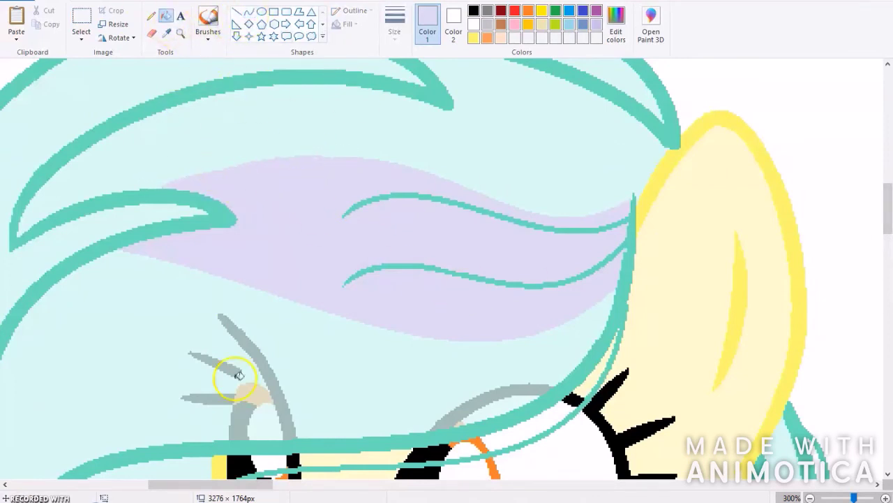
# Step: Draw a lavender curve from the chin to the mane's lower edge and fill the section beside the neck with lavender
pyautogui.moveTo(202, 483); pyautogui.dragTo(157, 483)
pyautogui.scroll(-5, 449, 216)
pyautogui.click(248, 14)
pyautogui.scroll(2, 559, 214)
pyautogui.scroll(-2, 613, 302)
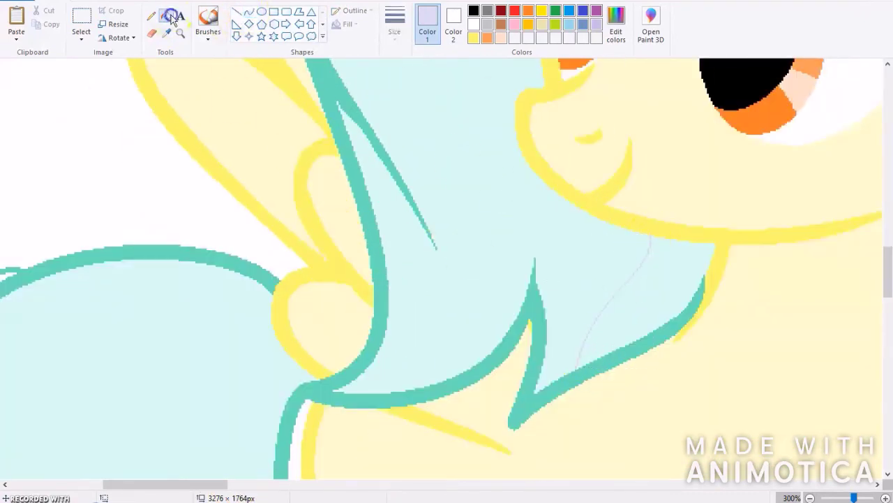
pyautogui.click(656, 294)
# Step: Draw a lavender curve along the tail's inner edge beside the body and fill the enclosed strip with lavender
pyautogui.scroll(-5, 223, 299)
pyautogui.click(248, 14)
pyautogui.scroll(2, 292, 157)
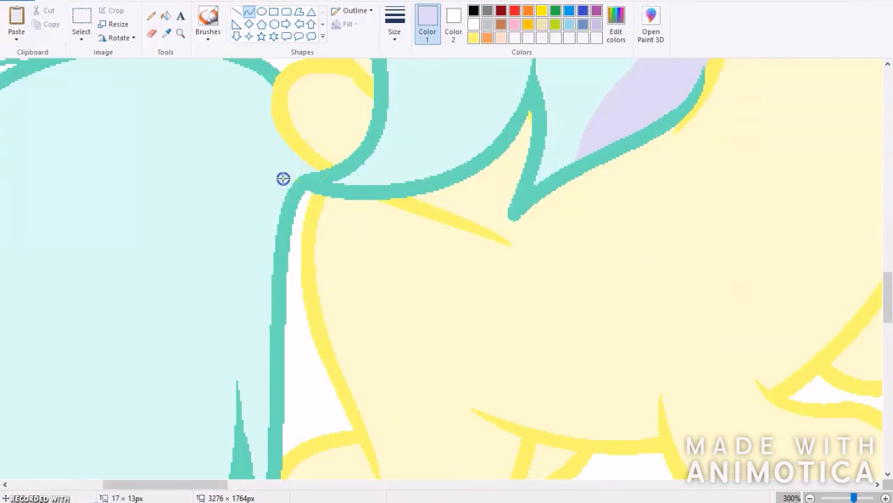
pyautogui.click(166, 15)
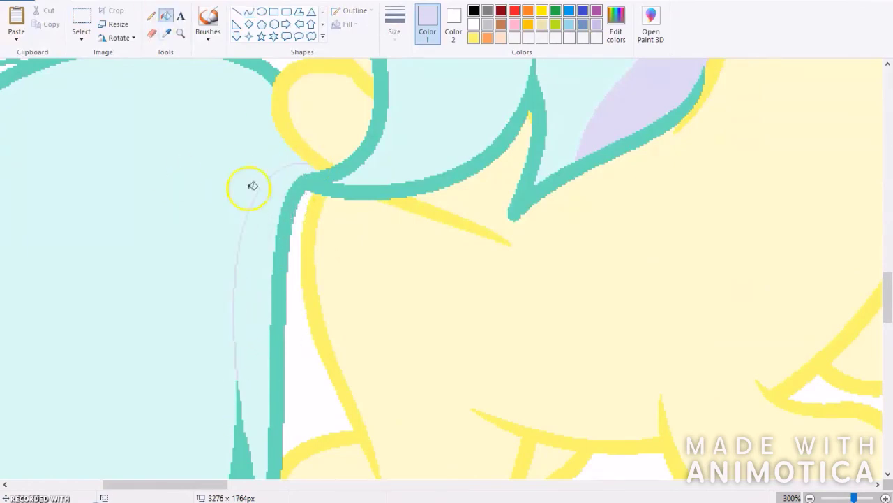
pyautogui.click(250, 185)
pyautogui.scroll(-5, 594, 323)
pyautogui.scroll(4, 594, 323)
pyautogui.click(810, 497)
pyautogui.click(810, 498)
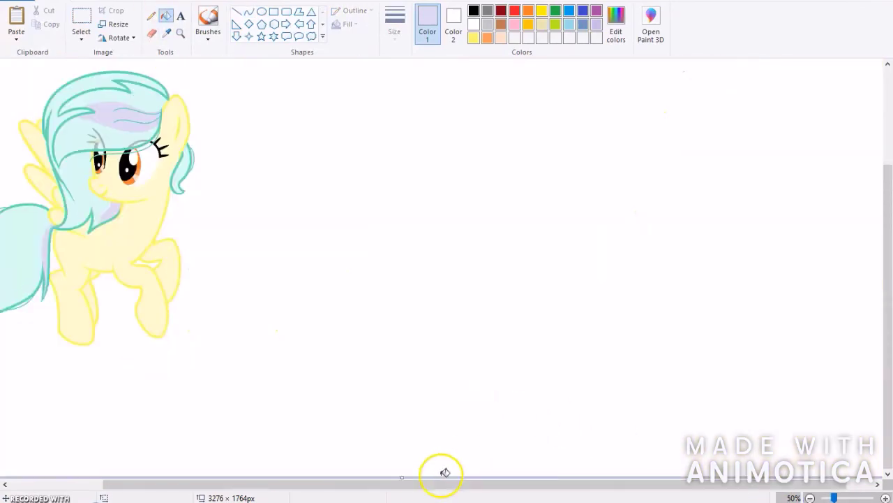
pyautogui.moveTo(442, 482); pyautogui.dragTo(199, 484)
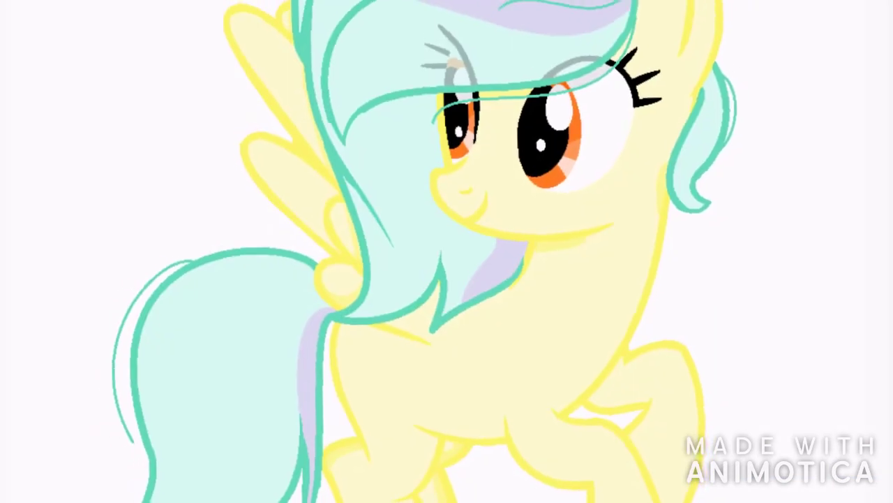